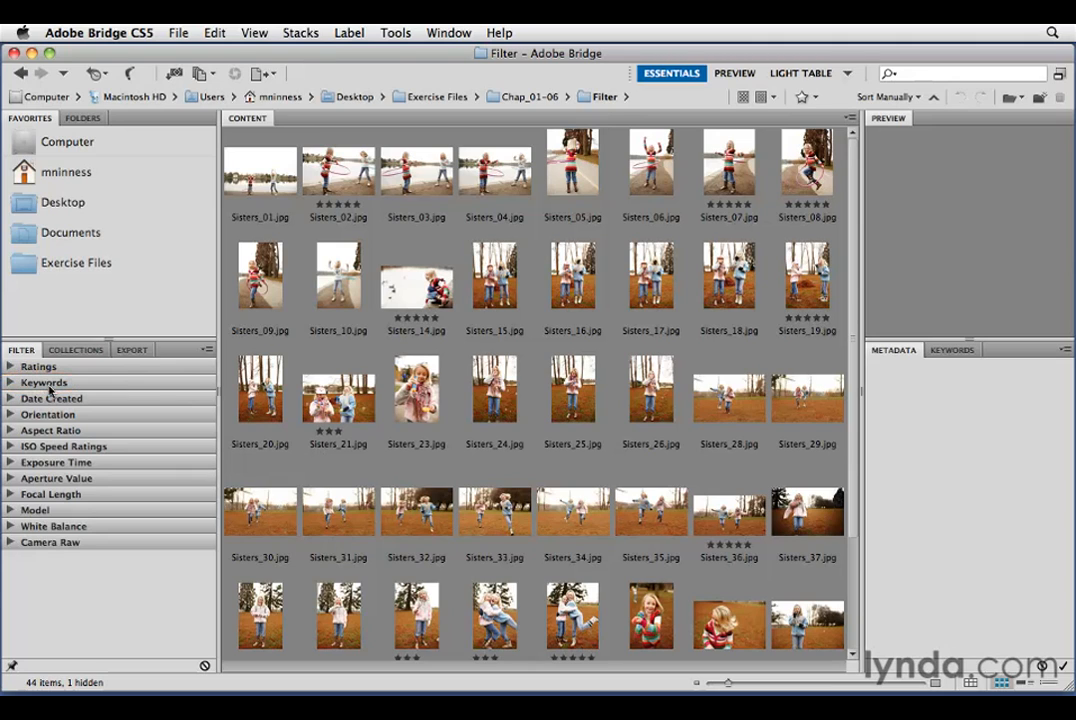
Step: Filter the photos by the first listed keyword, group all matching images as one stack, and clear the filter
click(48, 388)
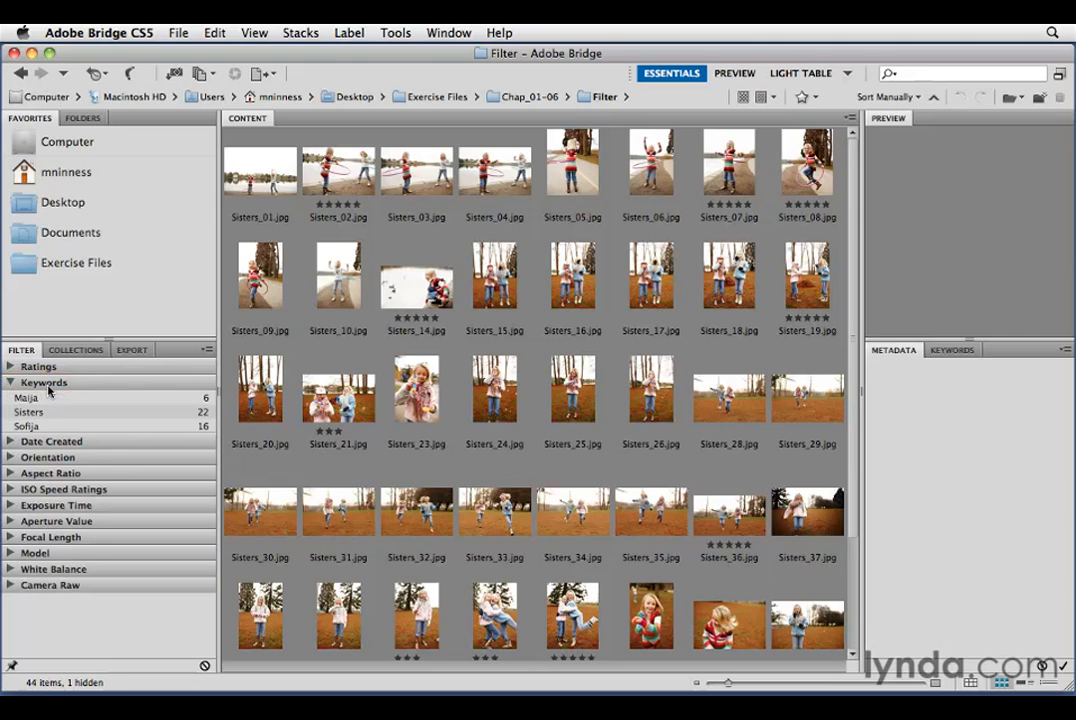
click(30, 402)
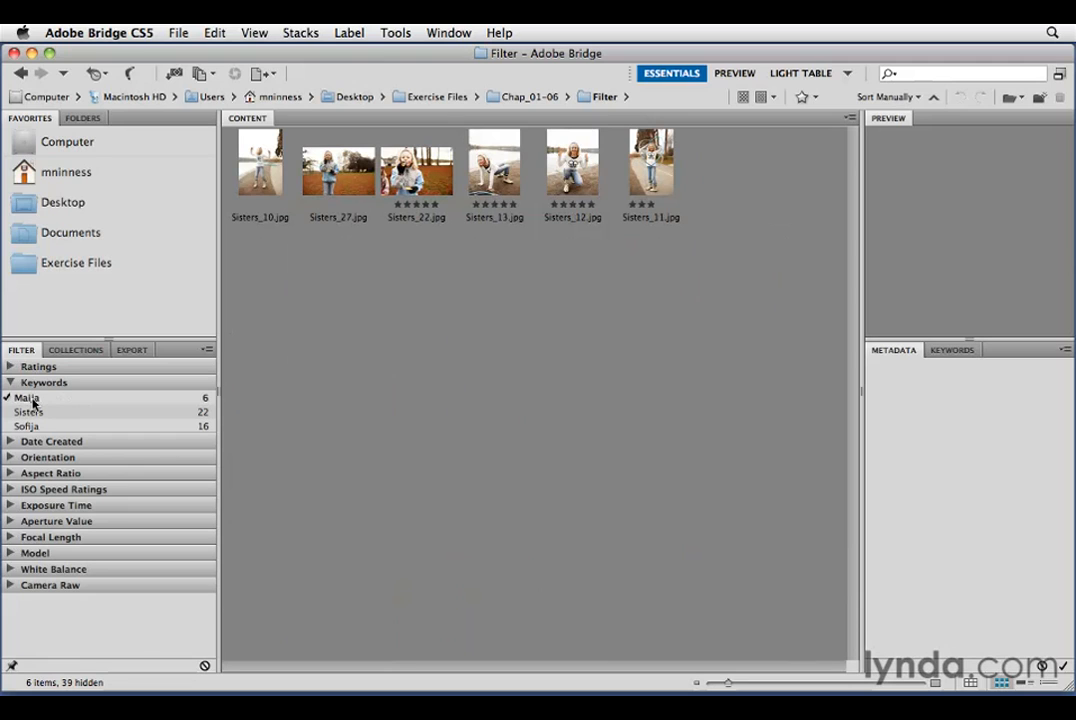
click(265, 166)
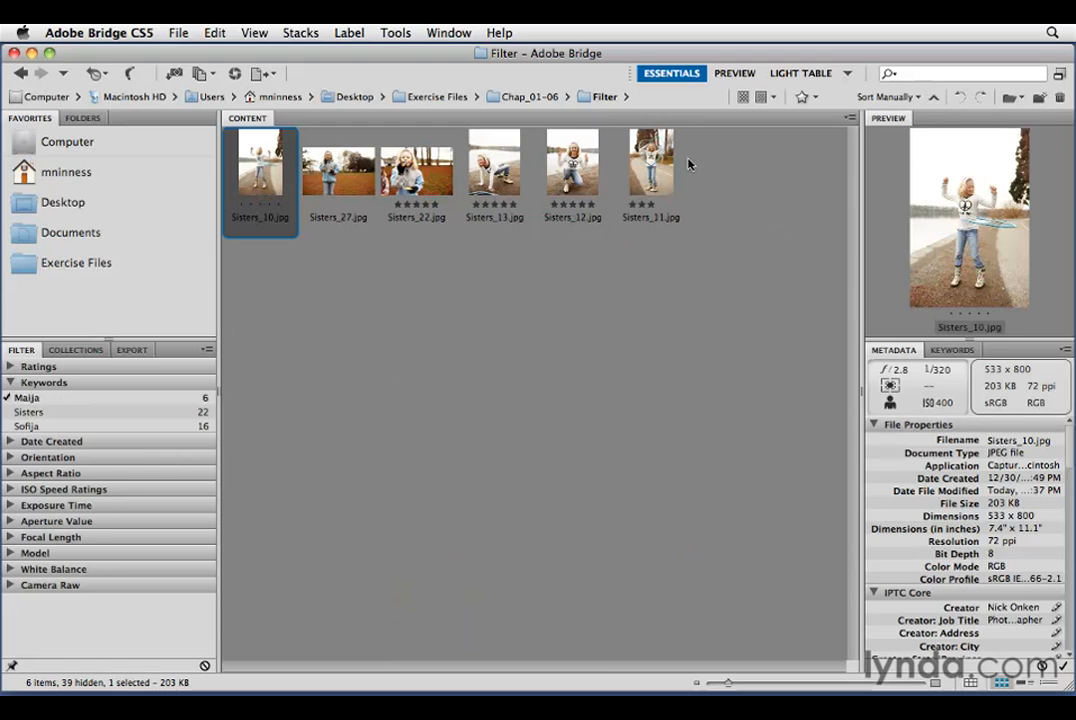
shift+click(655, 176)
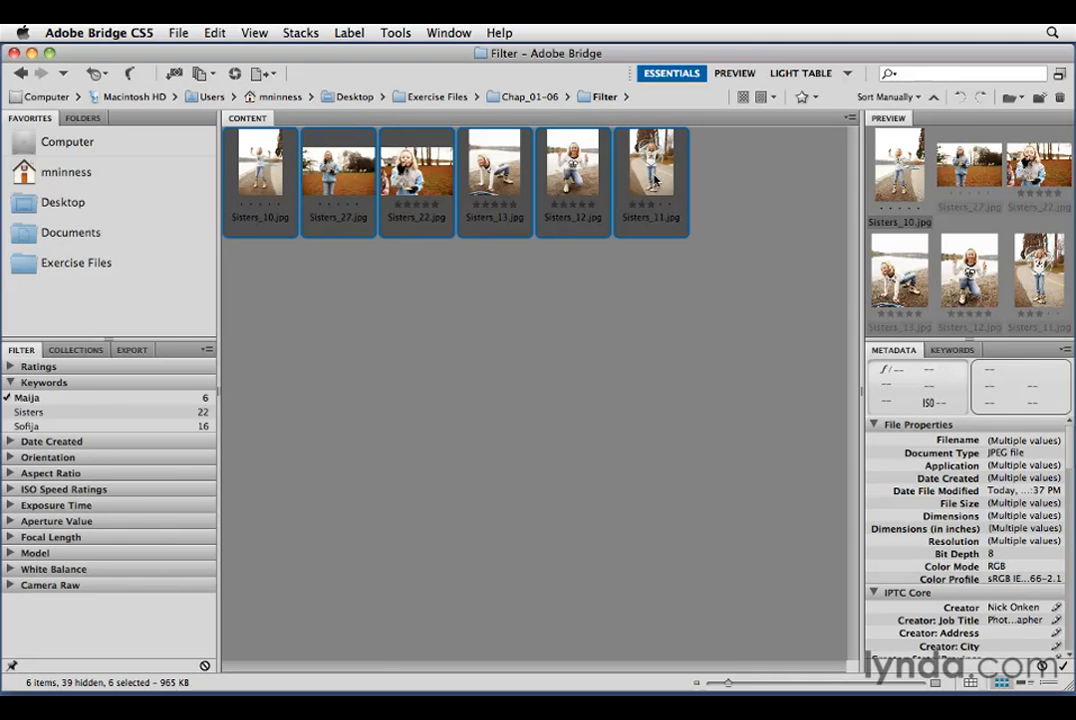
click(300, 32)
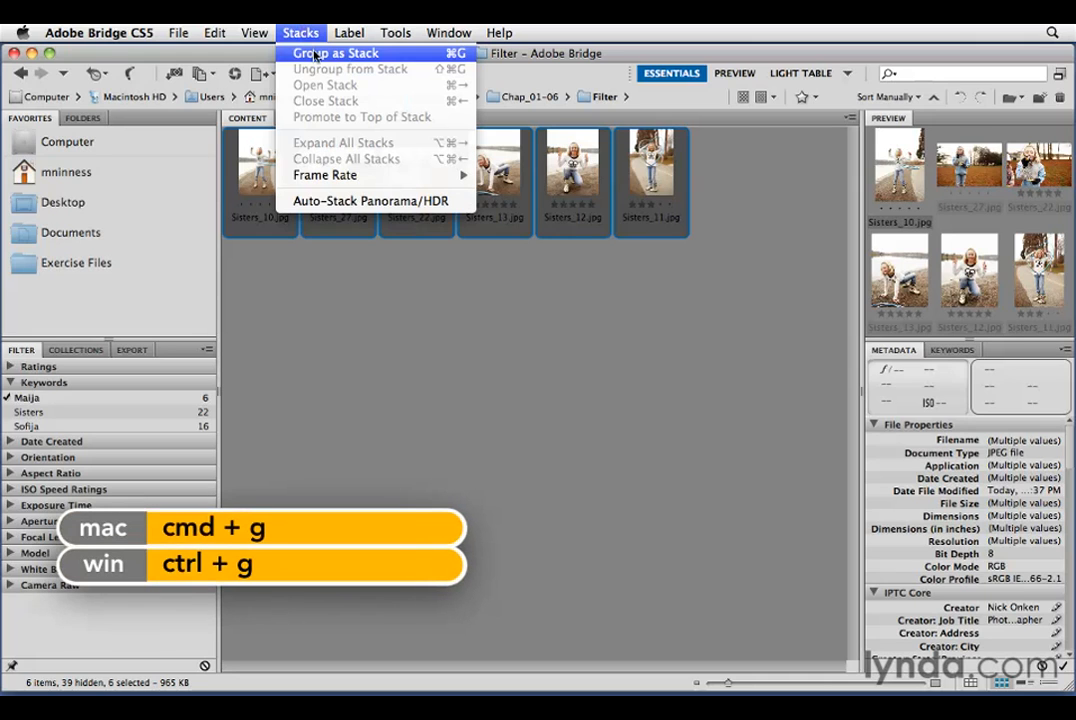
click(313, 54)
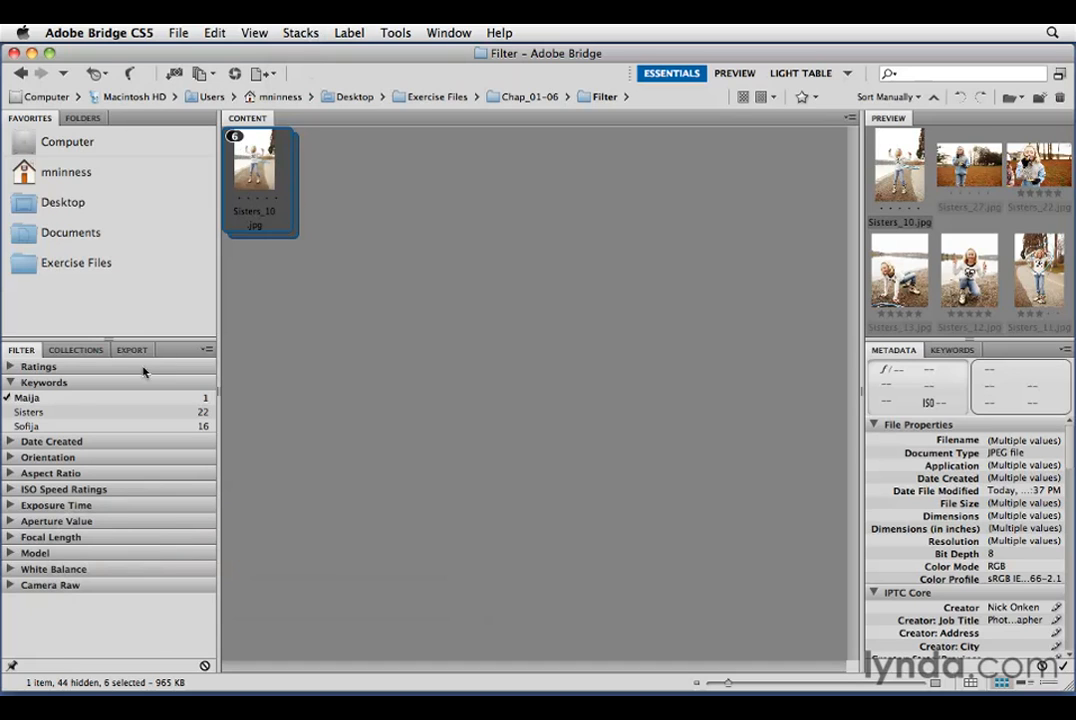
click(38, 398)
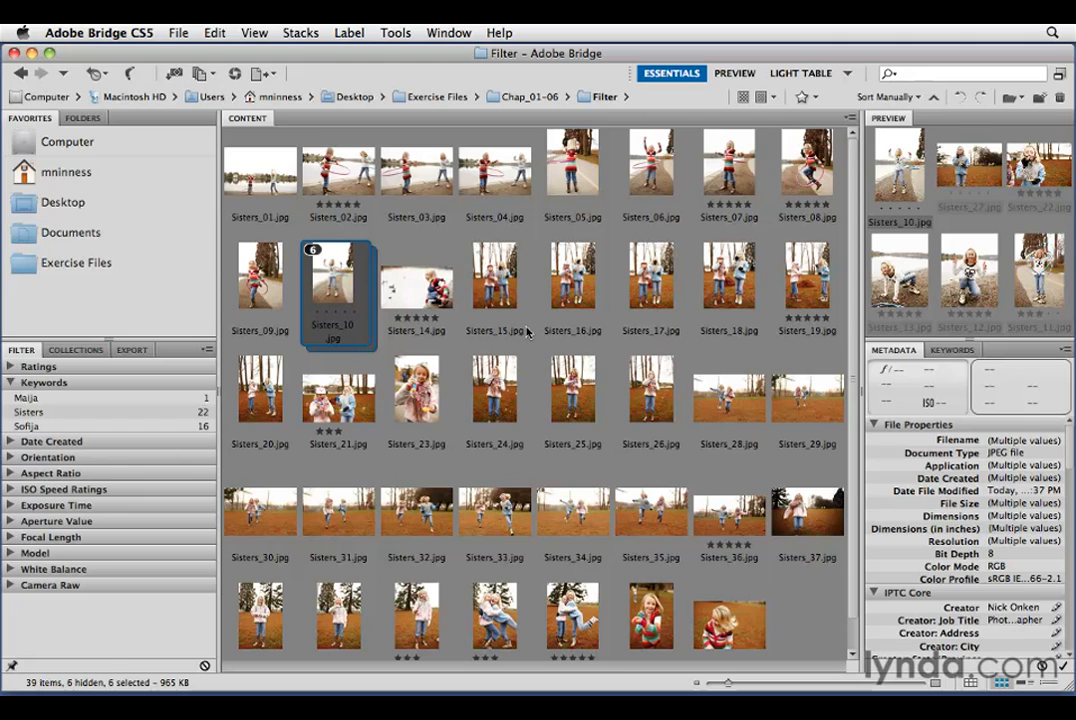
Step: Open and close the Sisters_10.jpg stack twice to view the images inside it
click(313, 254)
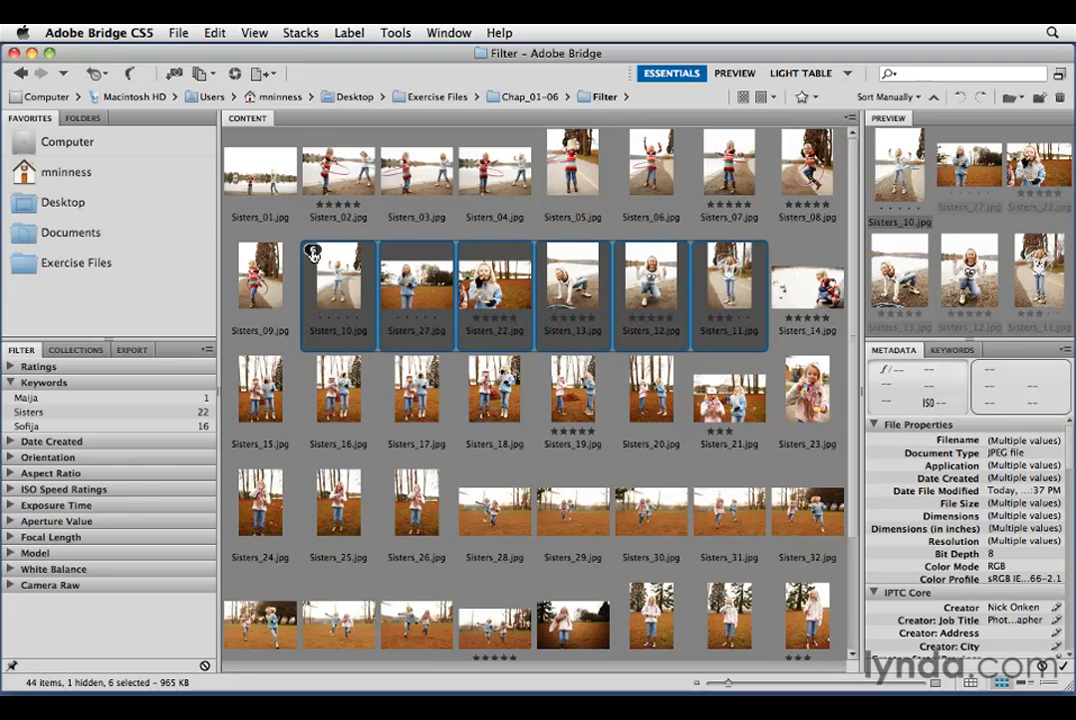
click(313, 254)
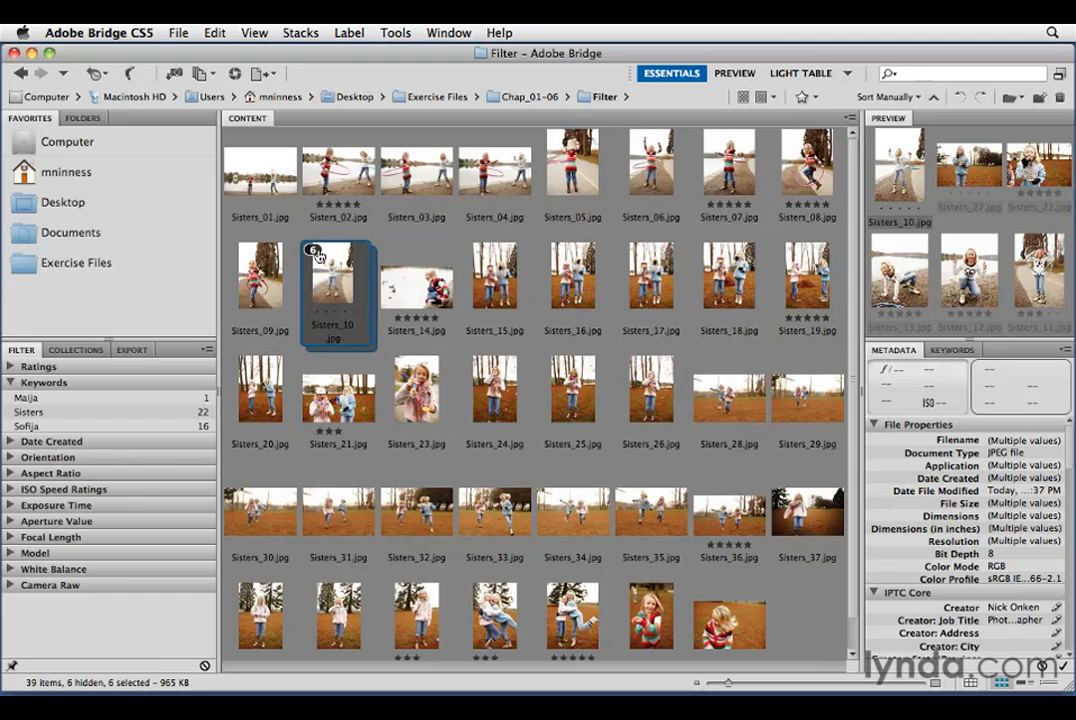
click(301, 32)
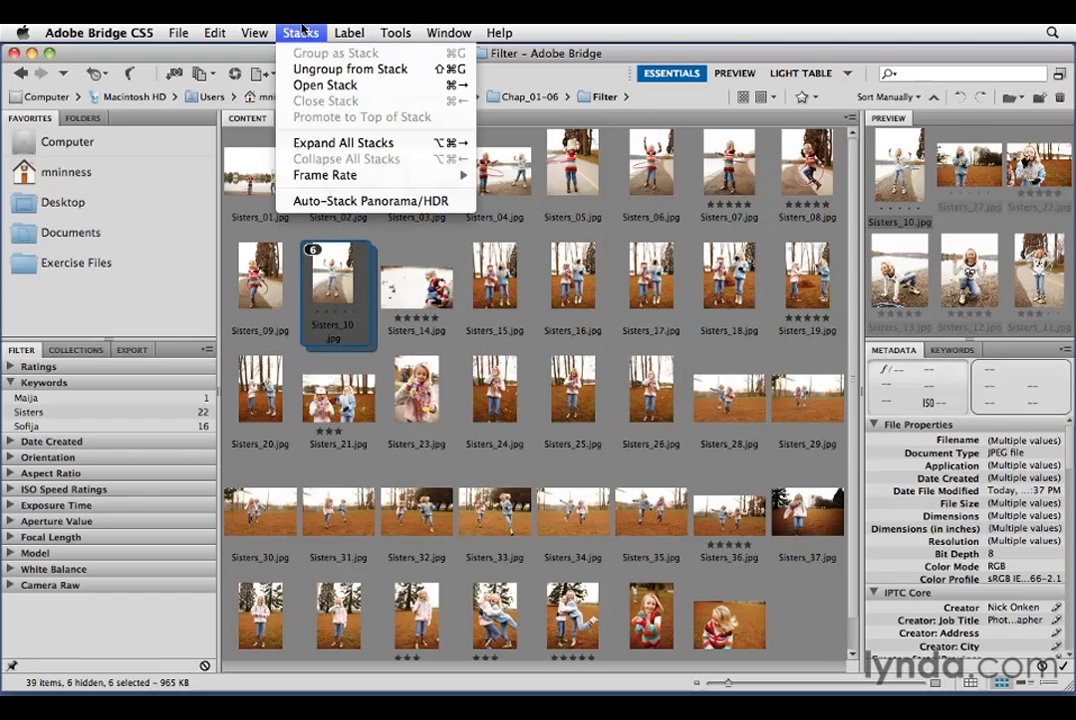
click(304, 86)
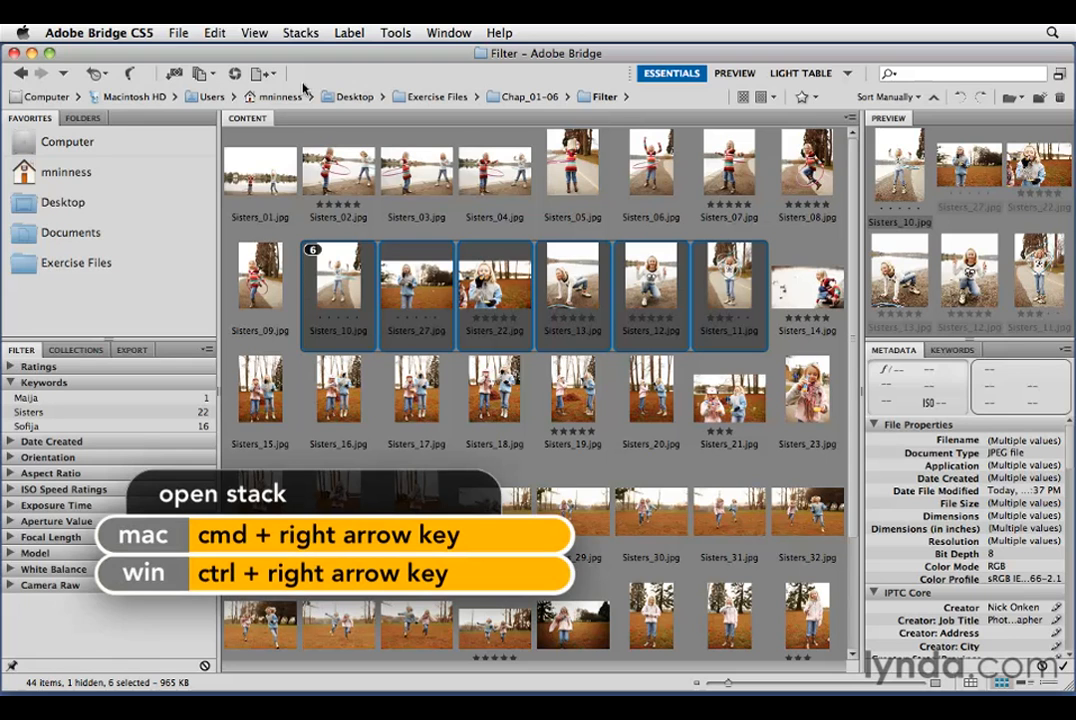
key(super+Left)
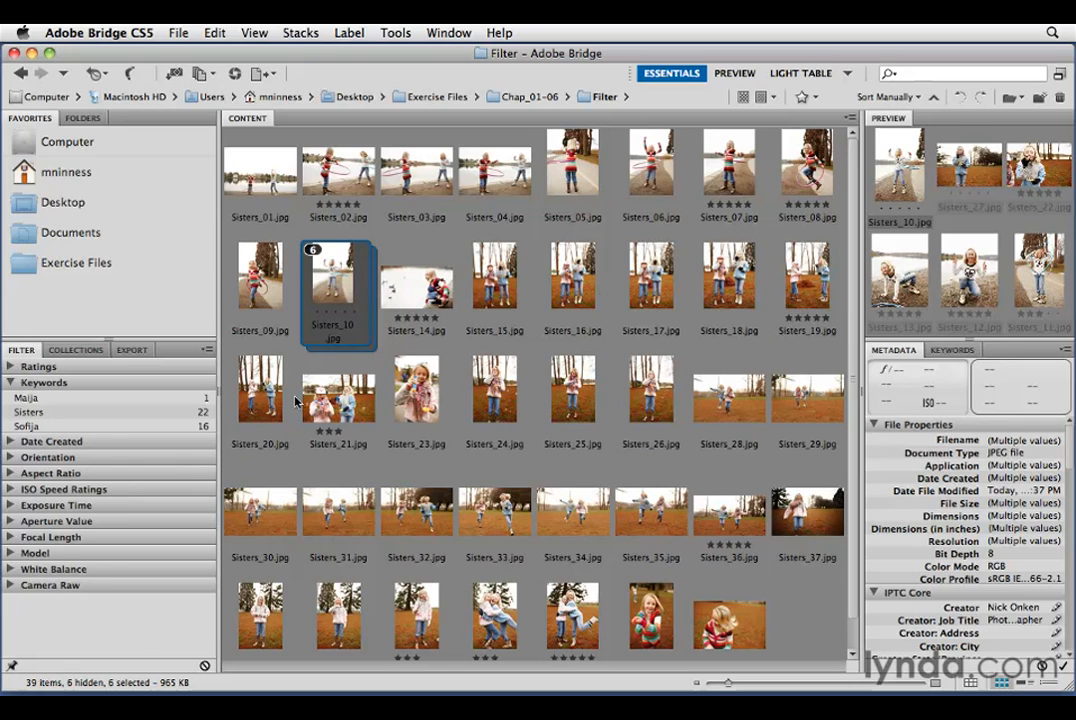
Step: Filter by the last listed keyword, group all matching photos as one stack, and clear the filter and selection
click(33, 428)
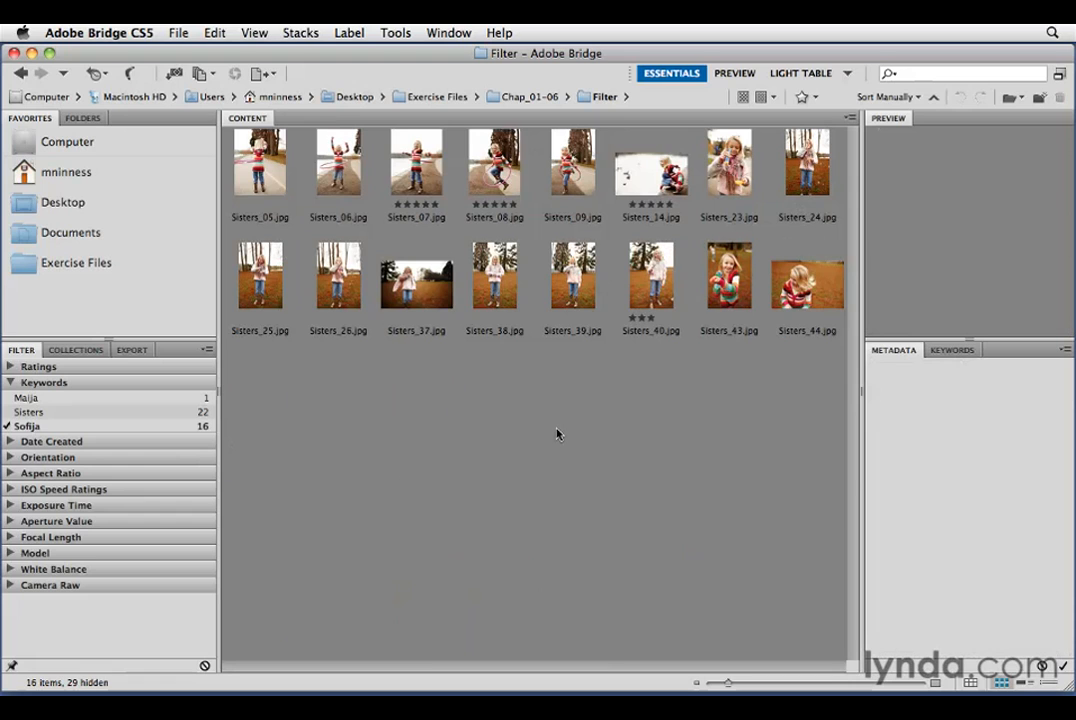
key(super+a)
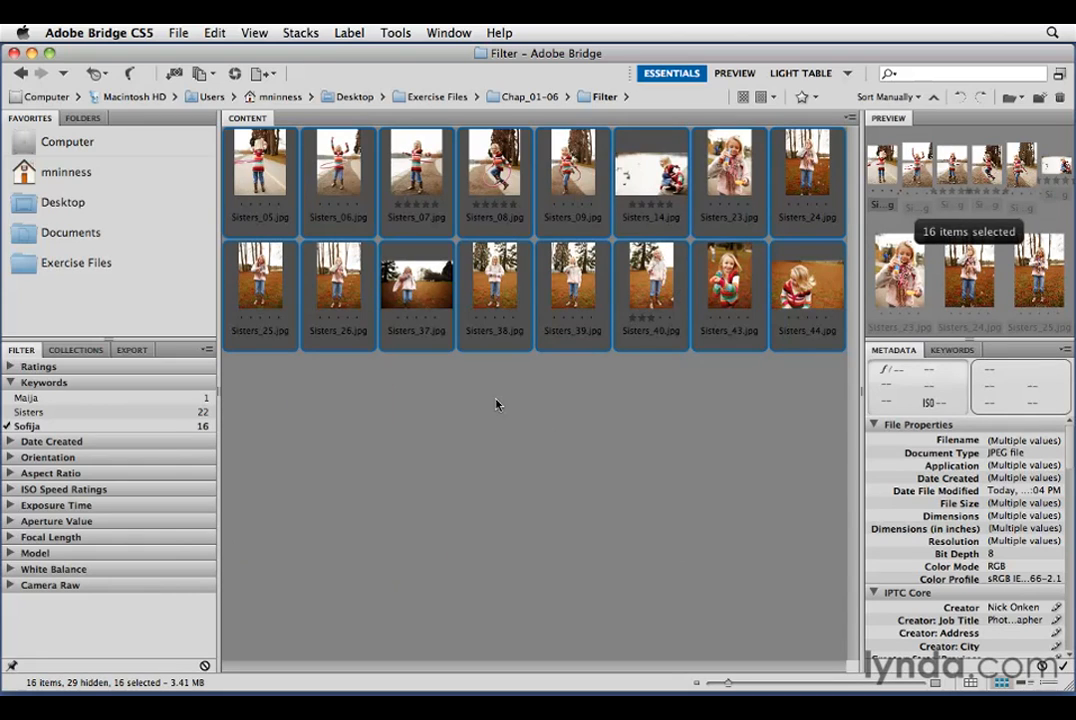
key(super+g)
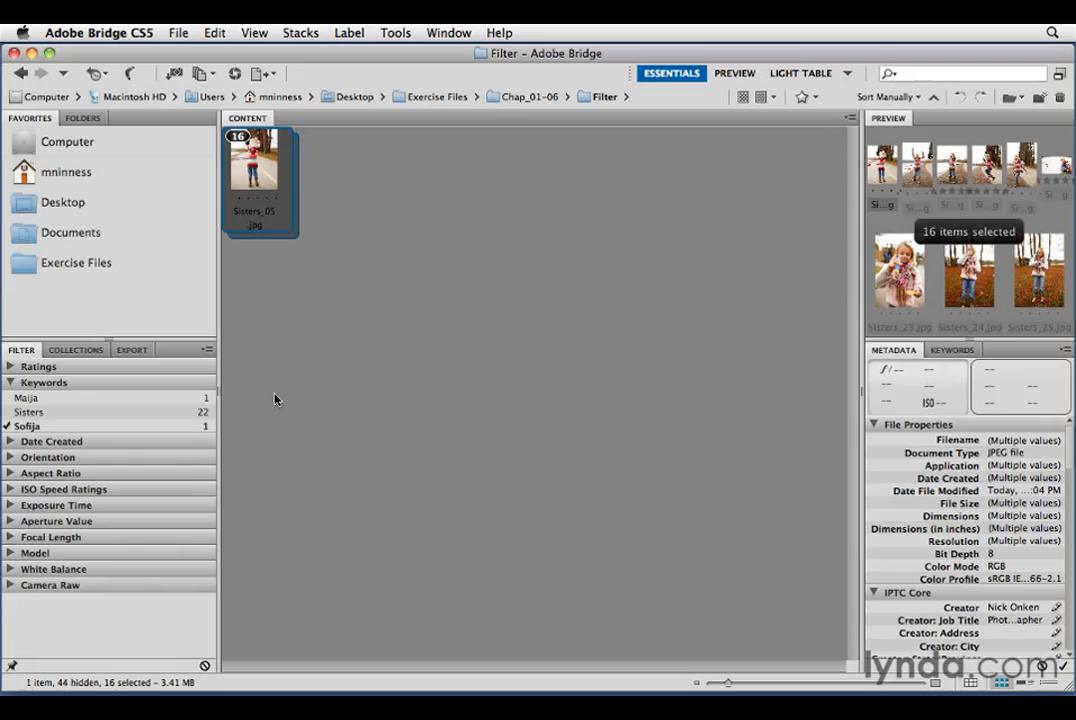
click(27, 427)
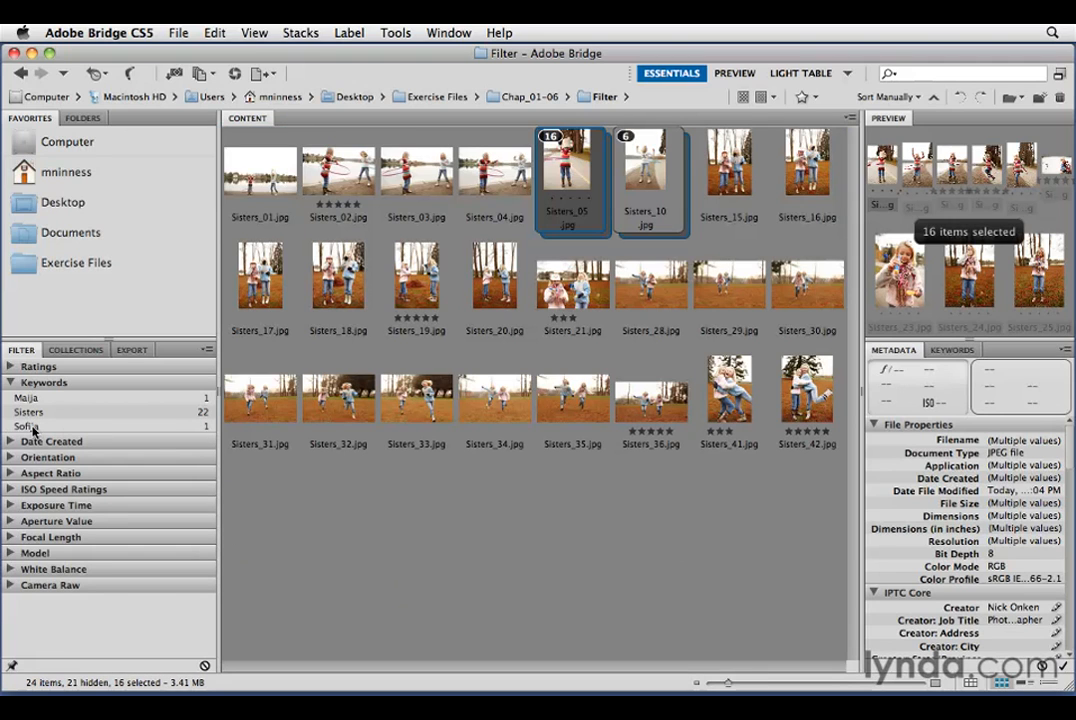
click(537, 527)
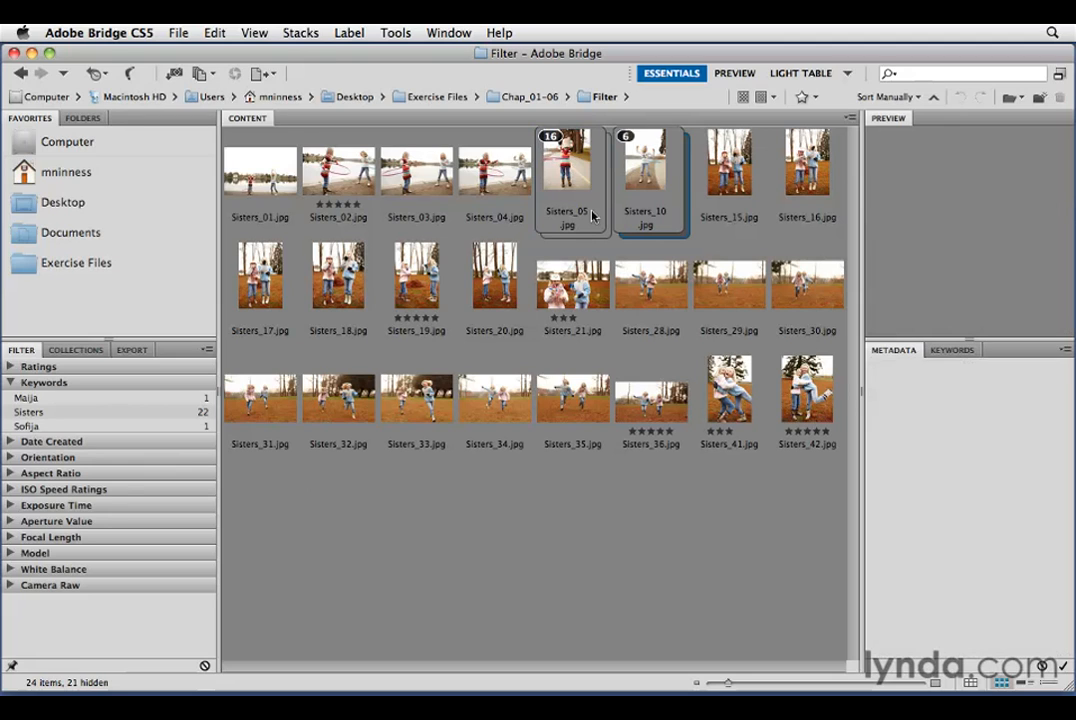
Step: Filter by the Sisters keyword, group all matching photos as one stack, and clear the filter and selection
click(30, 412)
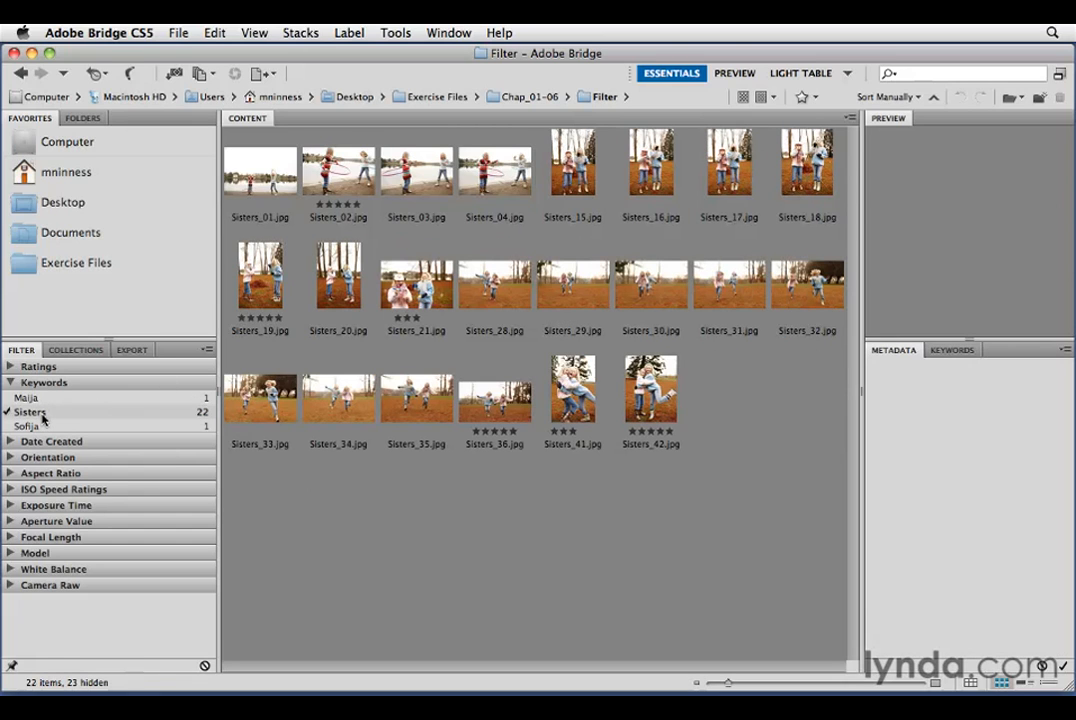
key(super+a)
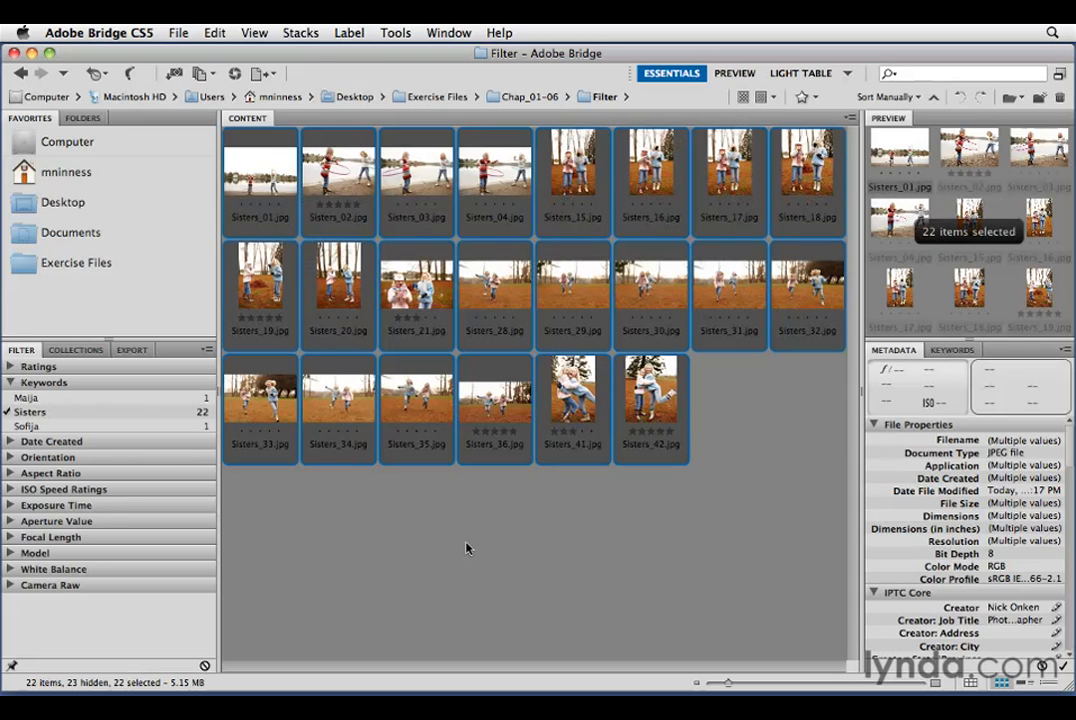
click(301, 33)
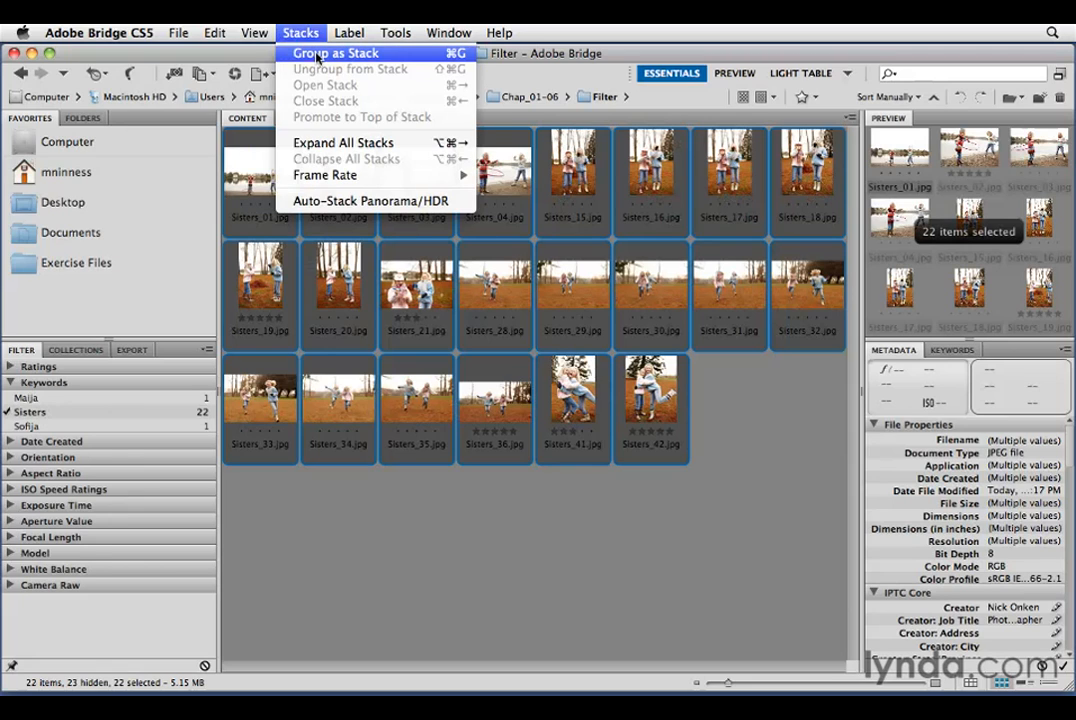
click(317, 55)
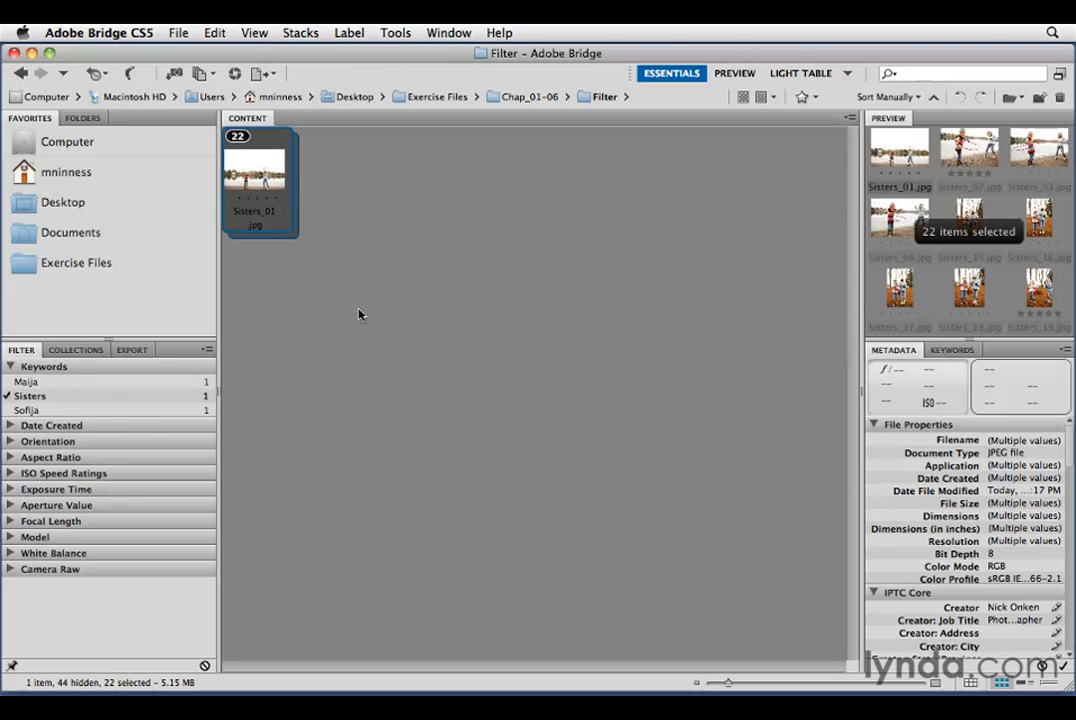
click(39, 400)
click(430, 364)
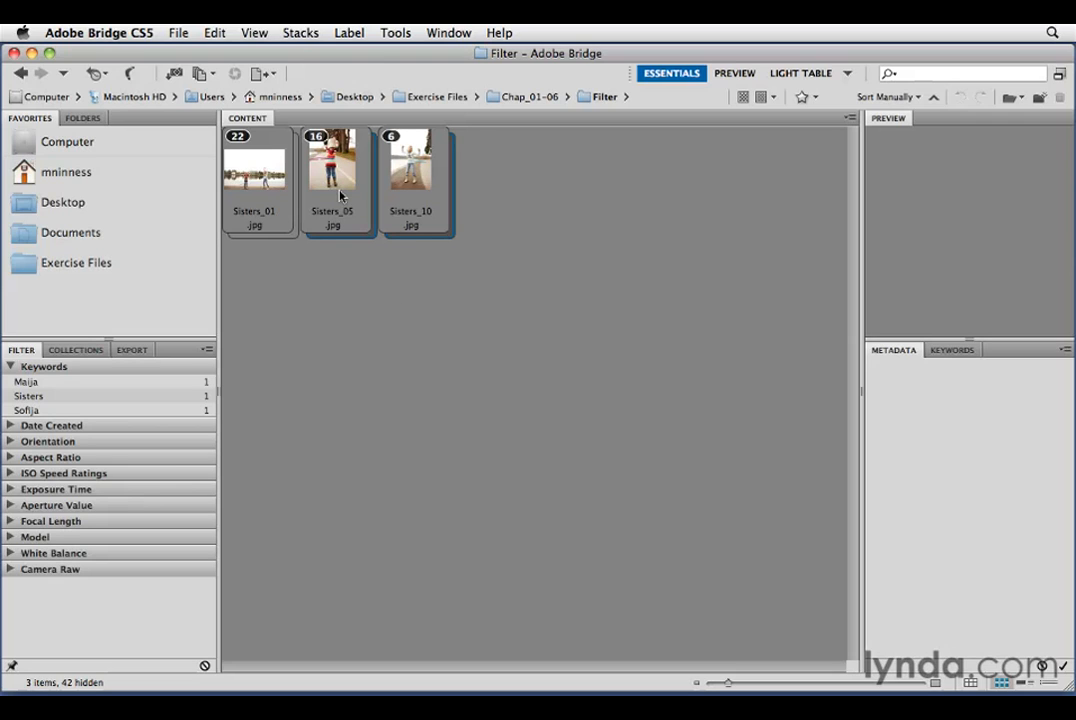
Step: Expand all stacks in the folder to view their contents, and collapse them all again
click(302, 32)
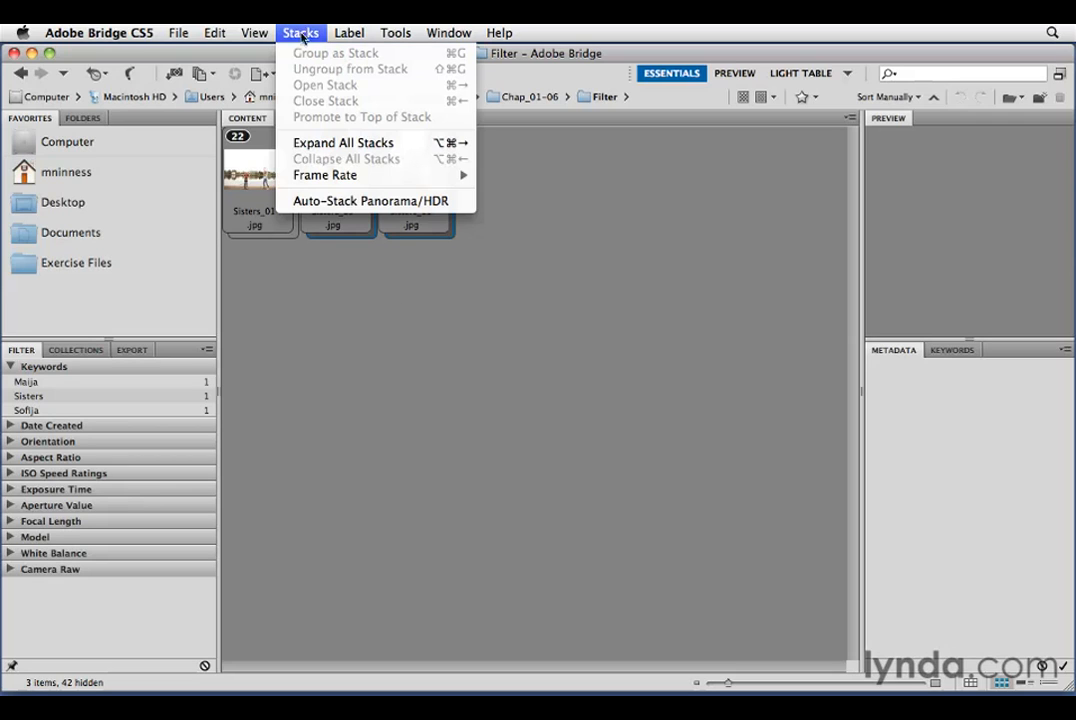
click(341, 148)
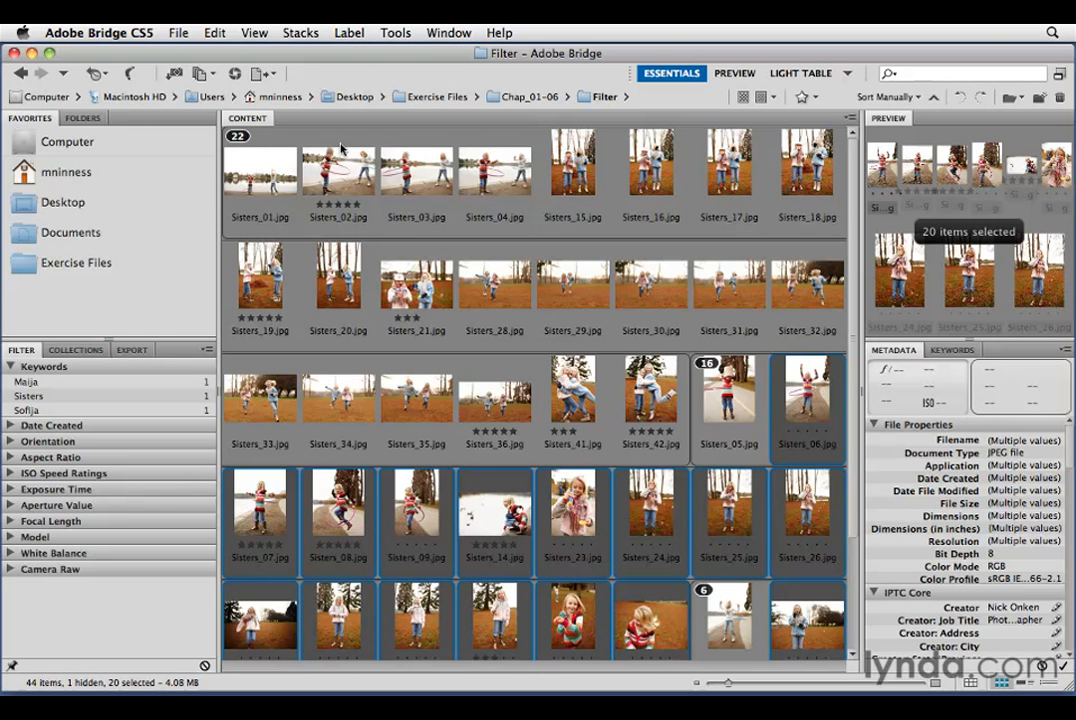
click(300, 32)
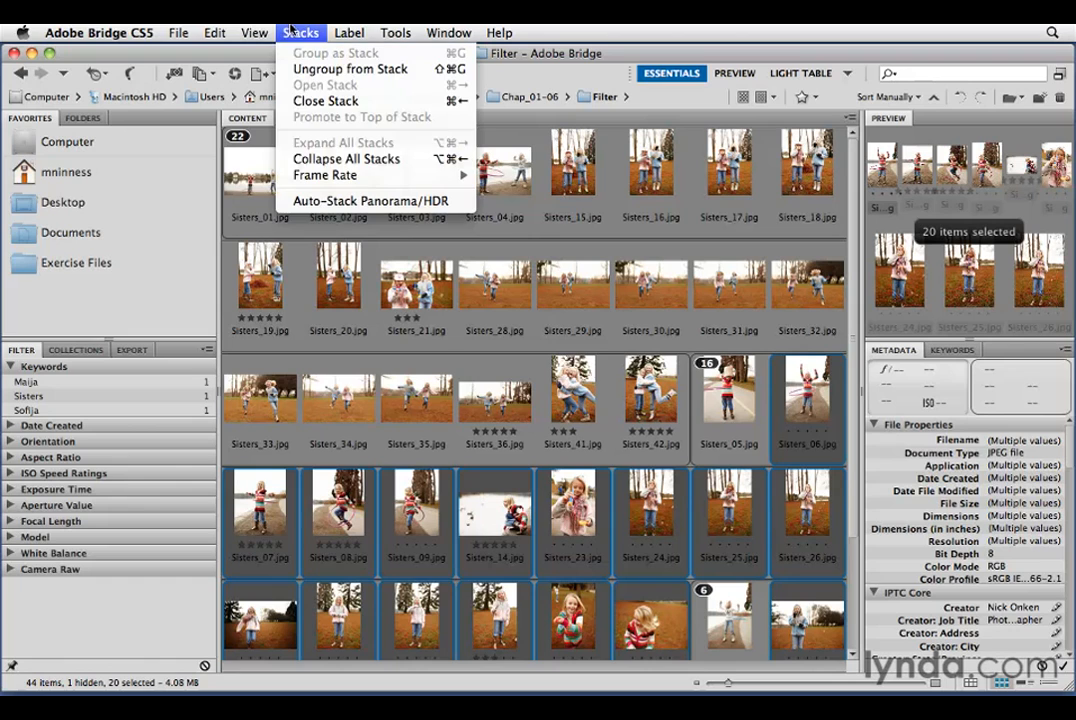
click(352, 161)
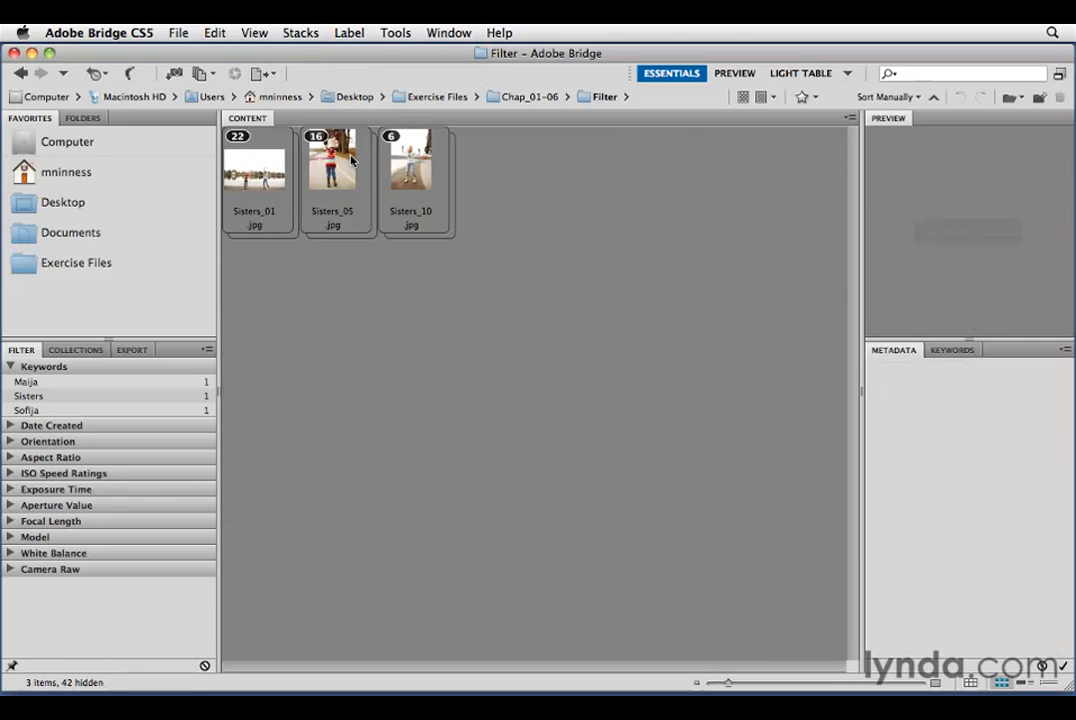
Step: Select all three stacks and ungroup them back into individual photos
key(super+a)
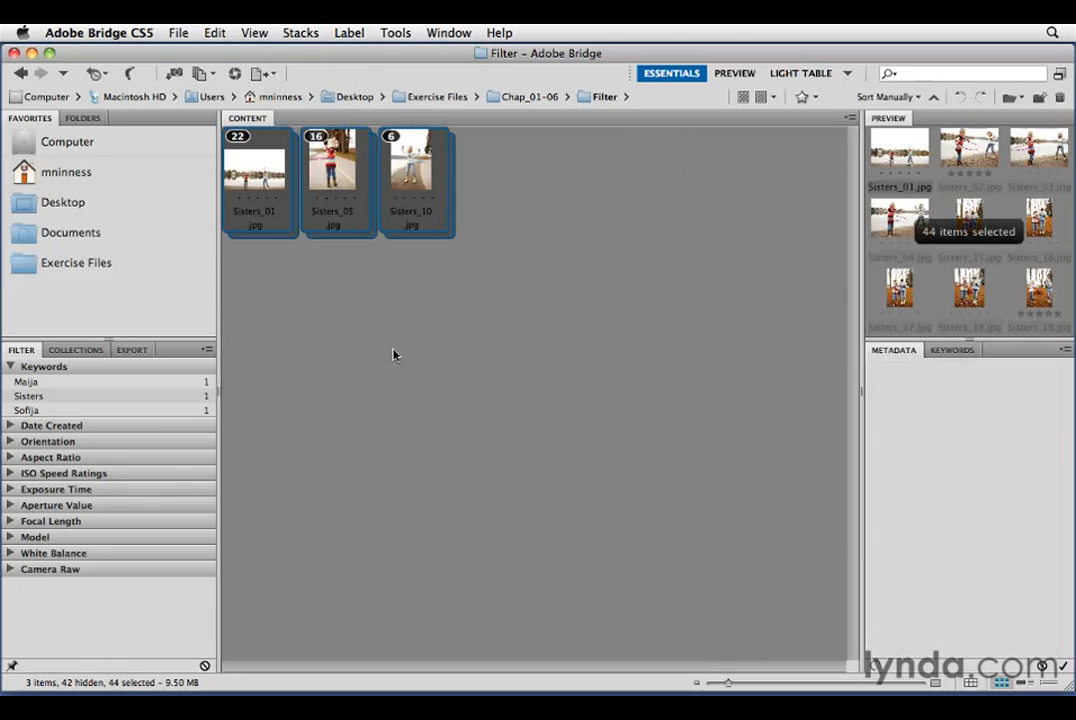
click(296, 32)
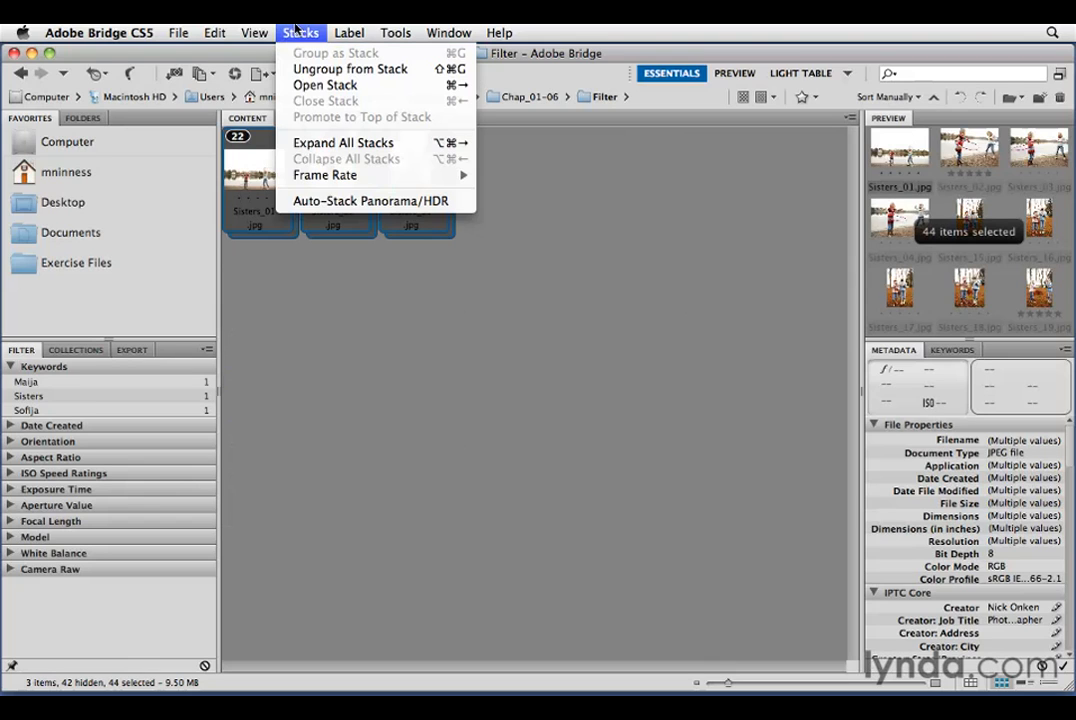
click(323, 70)
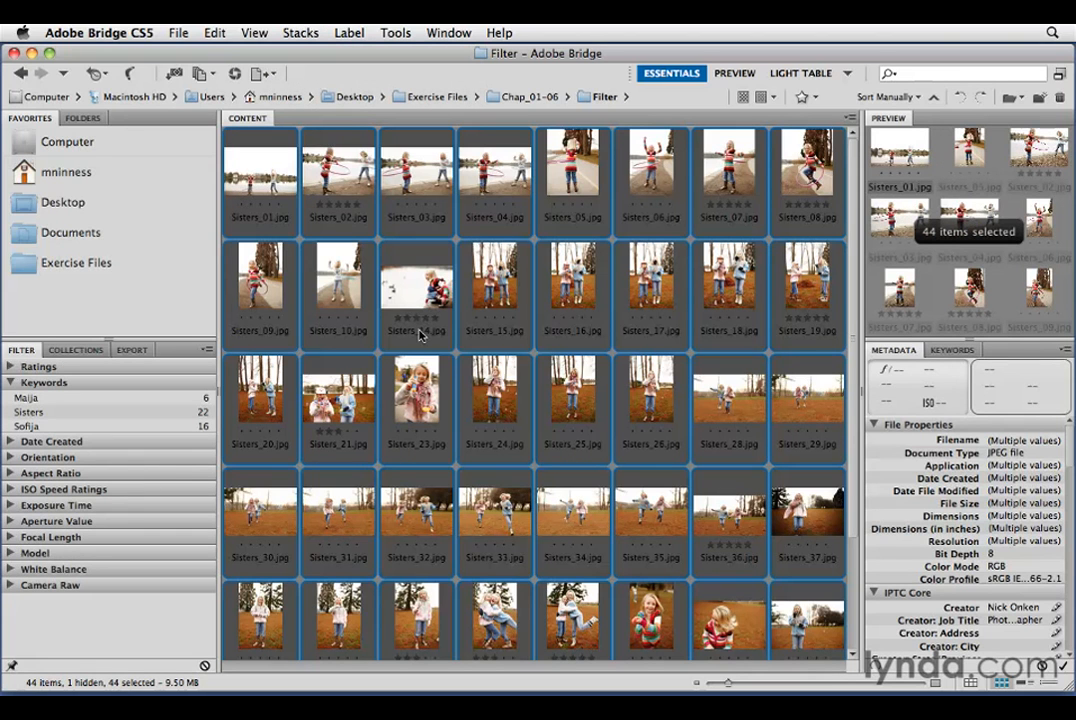